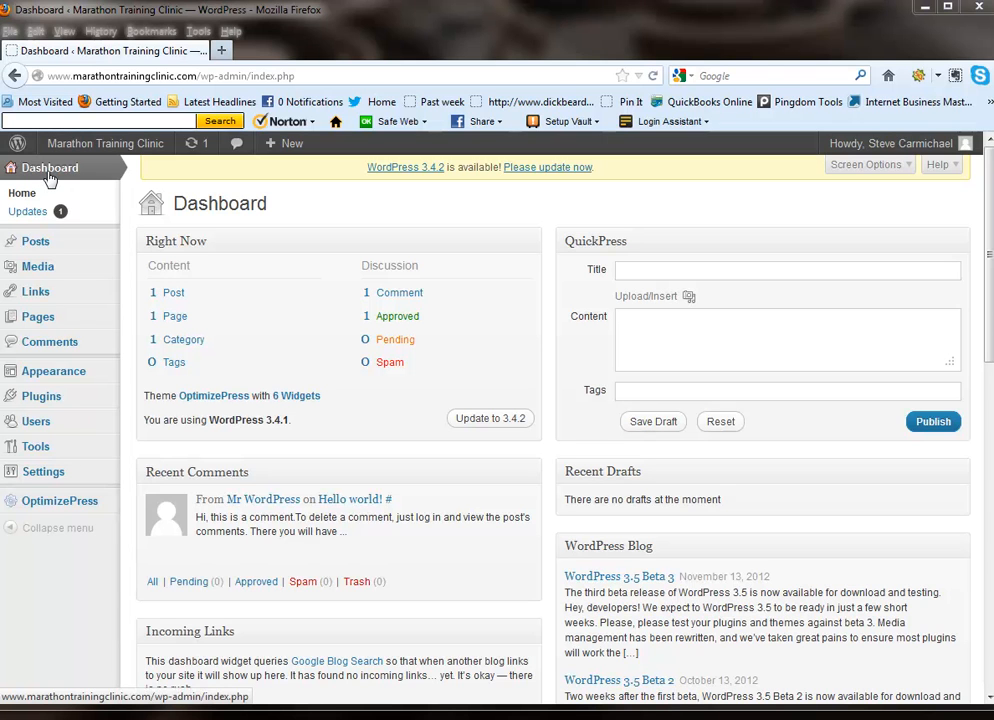
- Search the directory of new plugins for "All In one SEO Pack"
mouse_move(45, 397)
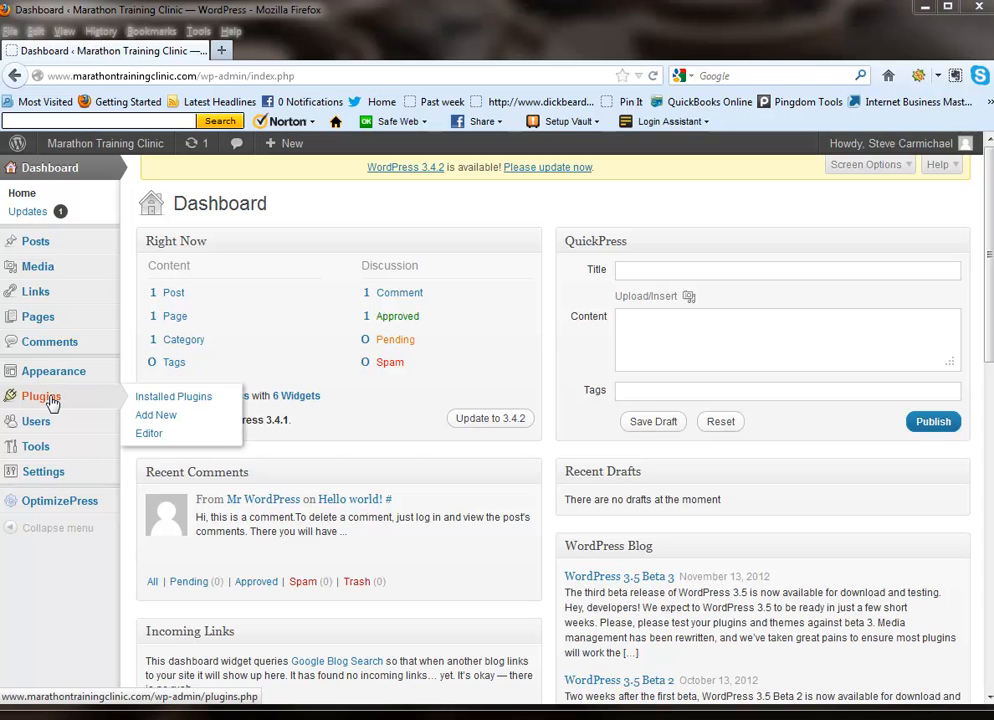
click(158, 405)
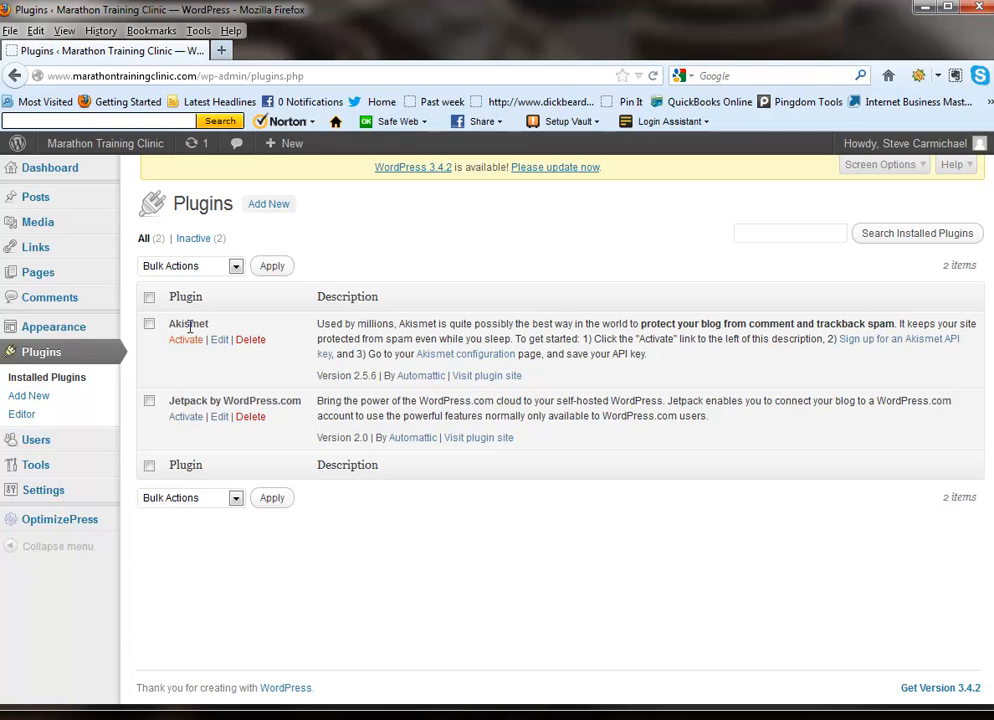
click(268, 206)
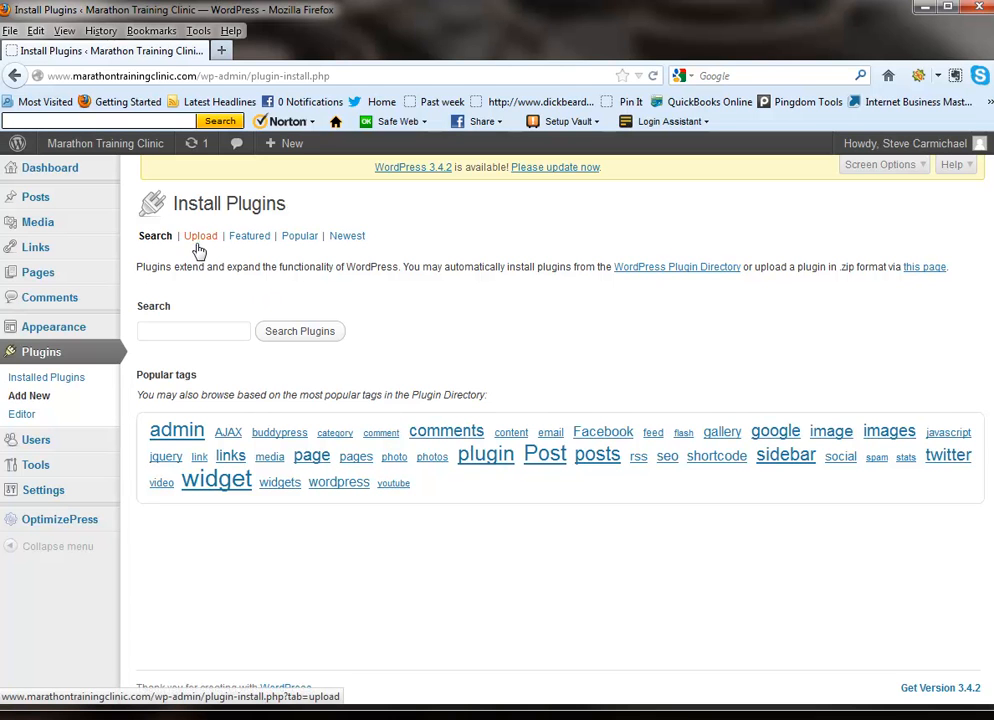
click(192, 338)
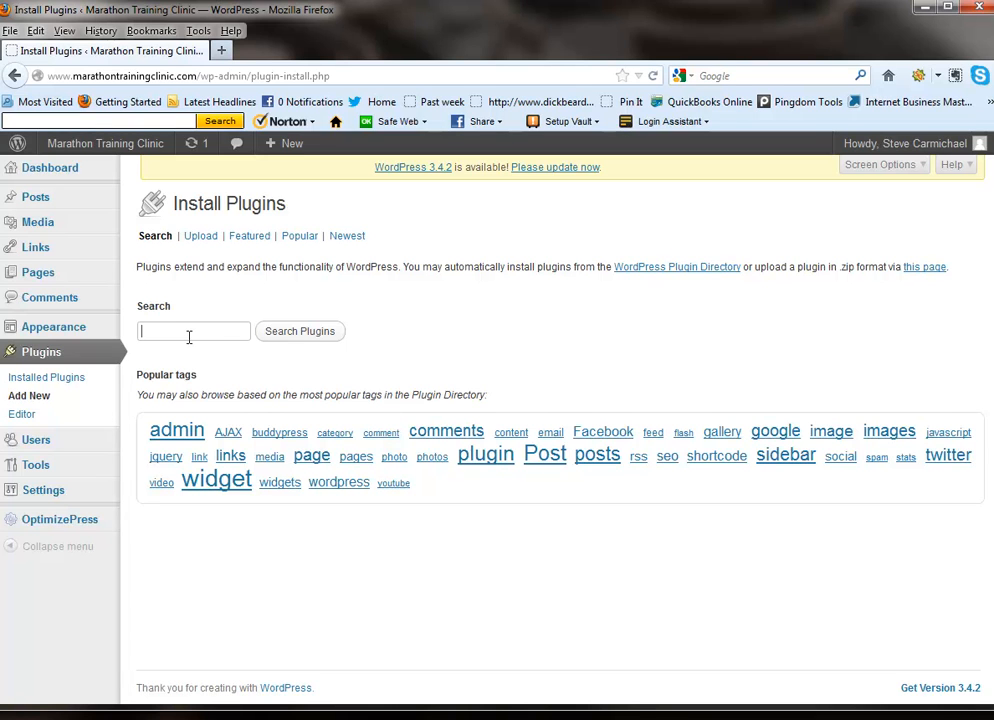
text(All In one SEO Pack)
click(299, 343)
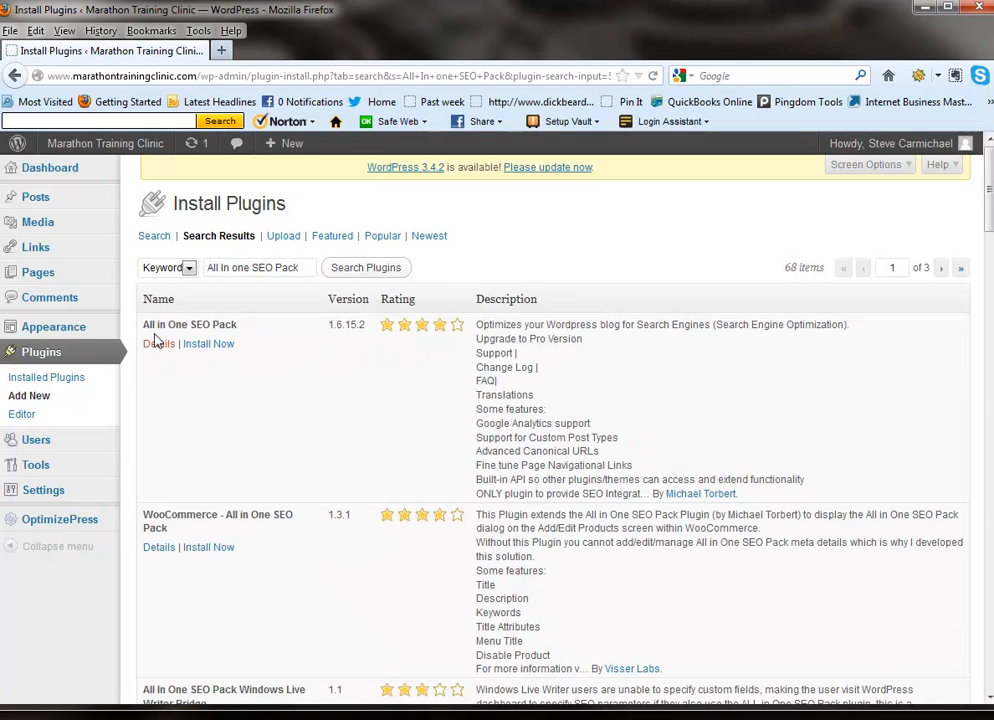
- Install the All in One SEO Pack plugin from the search results and activate it
drag(143, 325, 237, 333)
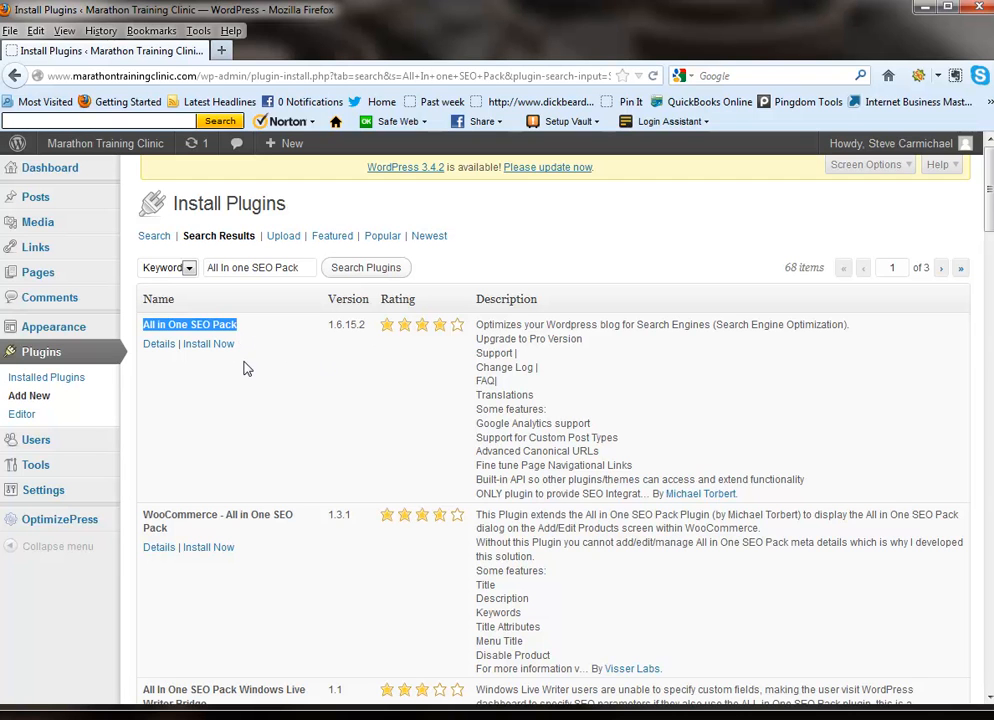
click(211, 346)
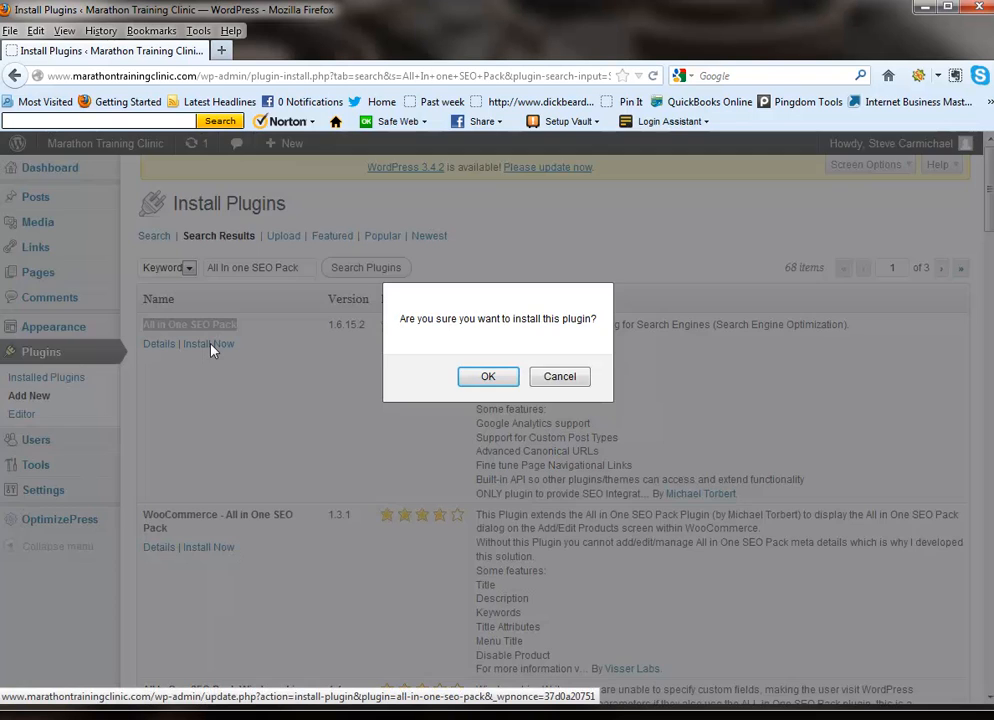
click(488, 377)
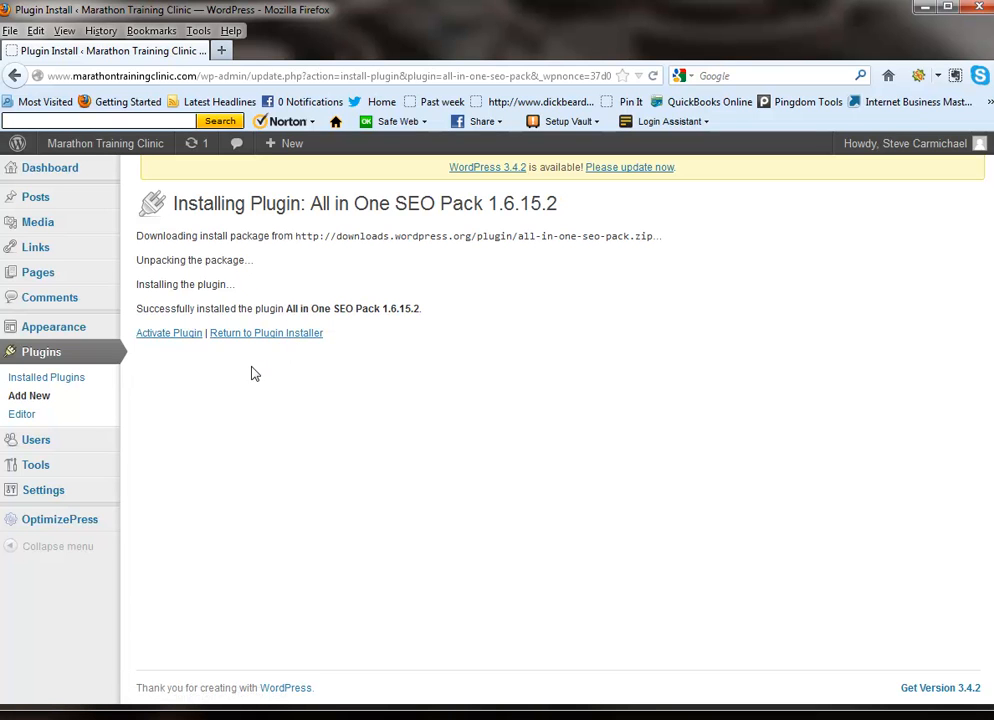
click(158, 336)
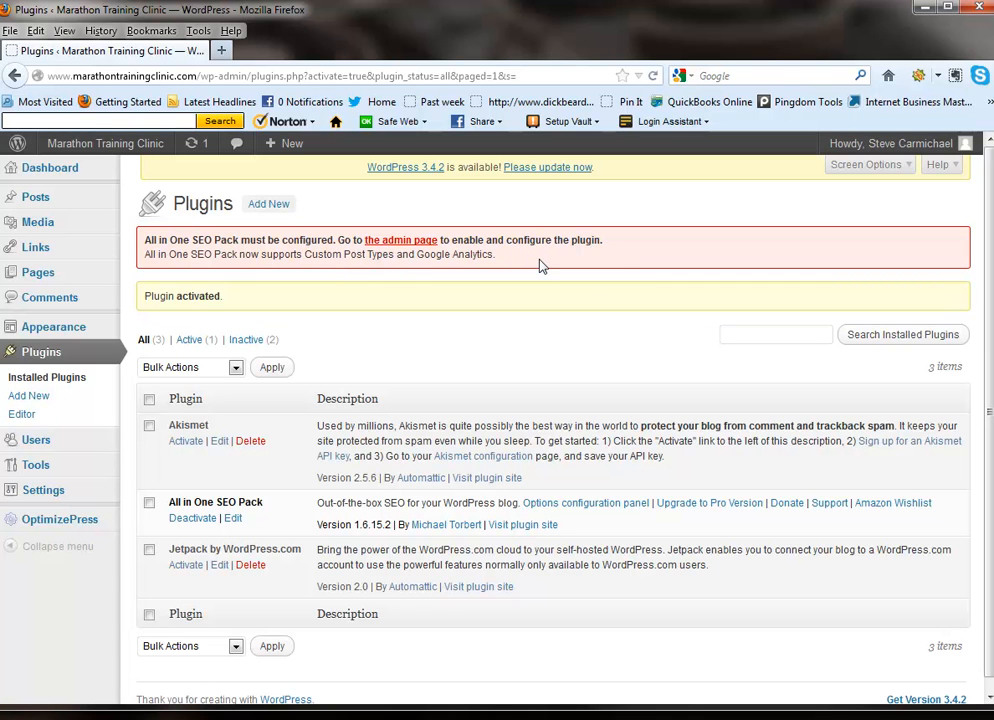
- Search the directory of new plugins for "Exclude Pages From Navigation"
click(268, 205)
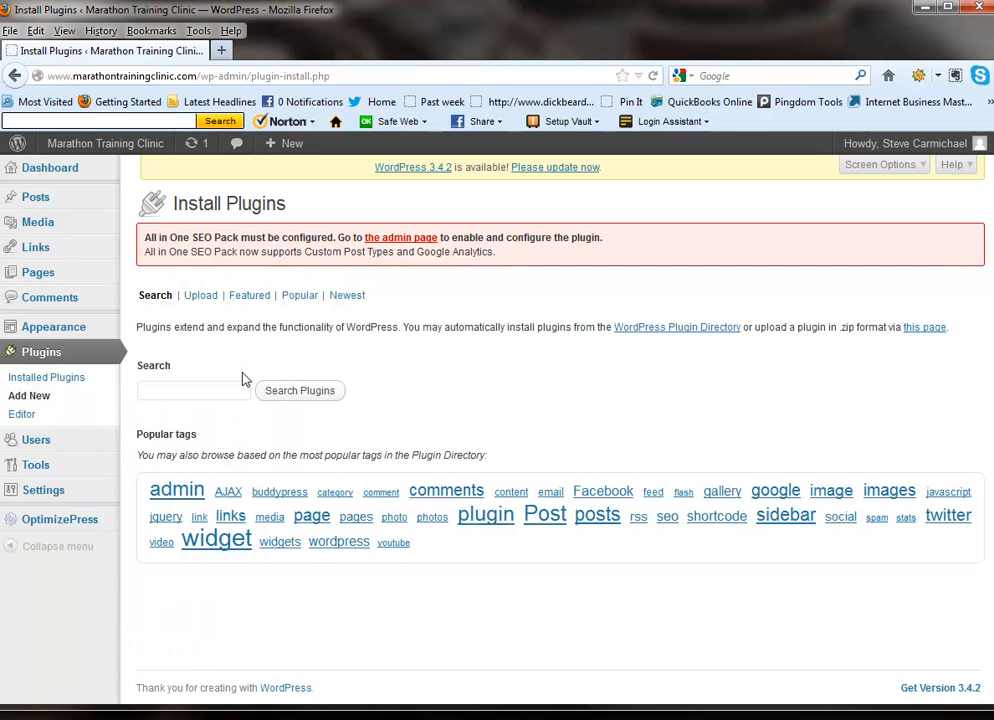
click(208, 389)
text(Exclude)
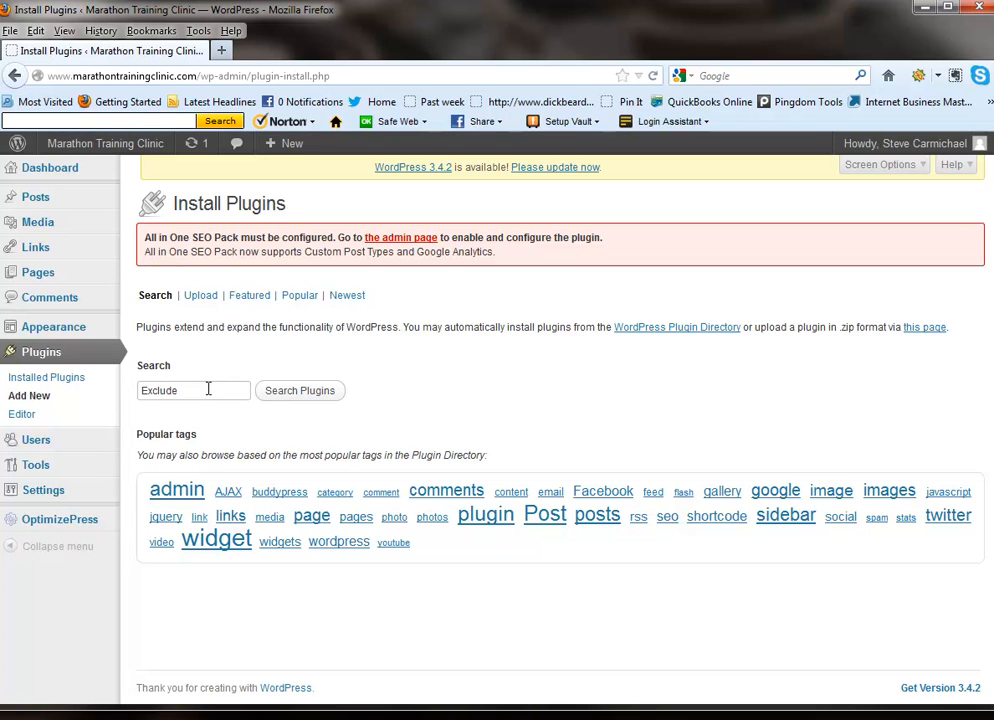
text( Pages From Navigation)
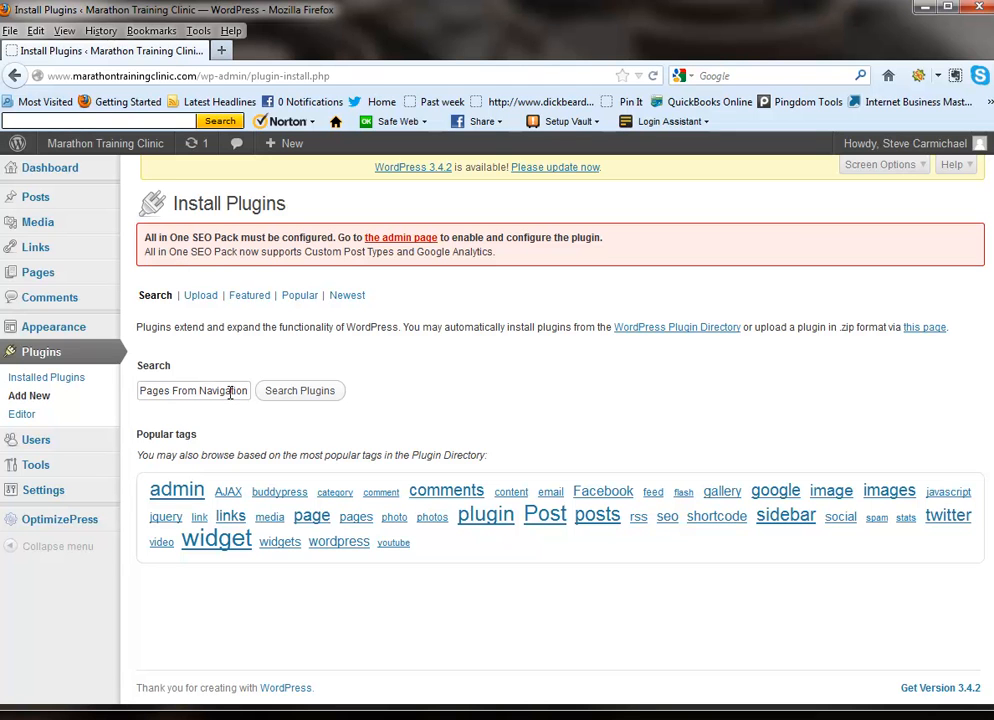
click(311, 397)
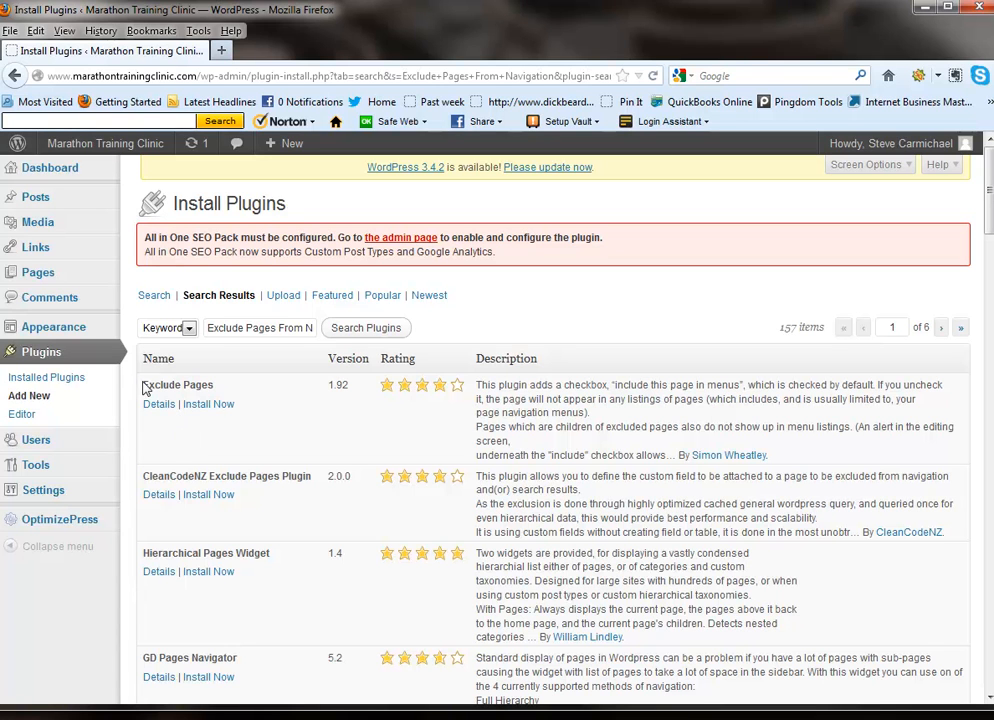
- Install the Exclude Pages plugin from the search results and activate it
drag(145, 388, 213, 387)
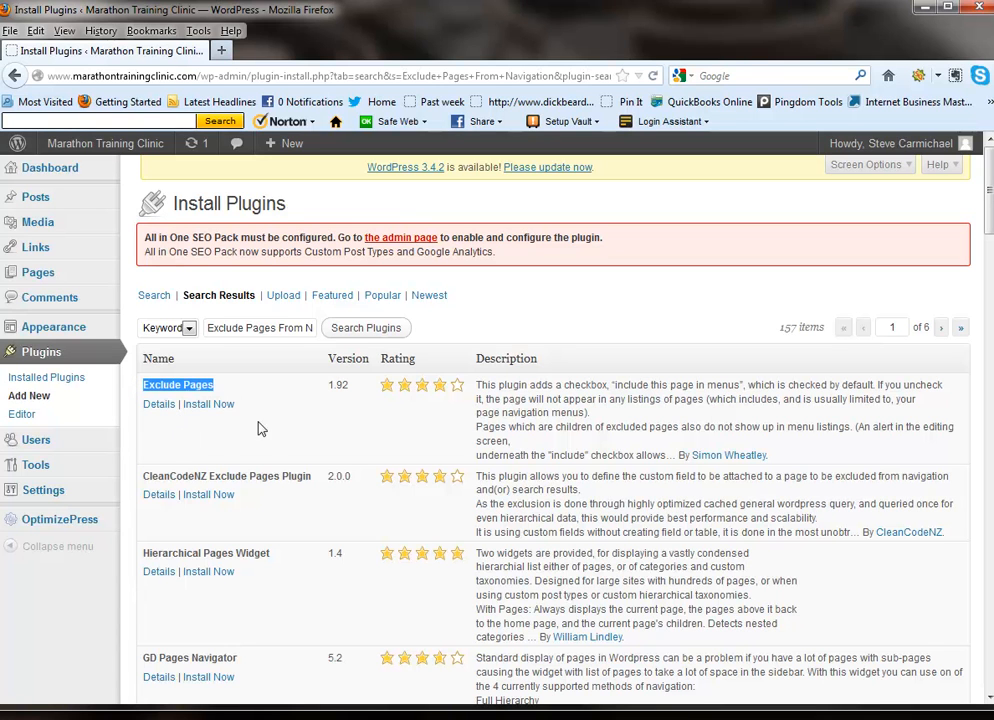
click(202, 405)
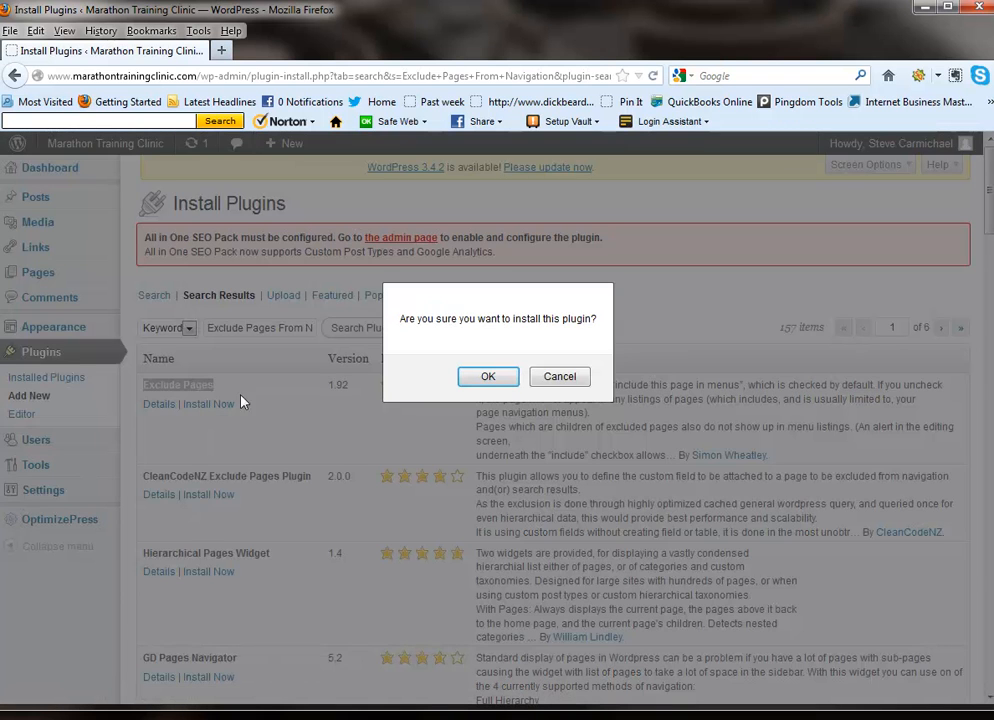
click(486, 376)
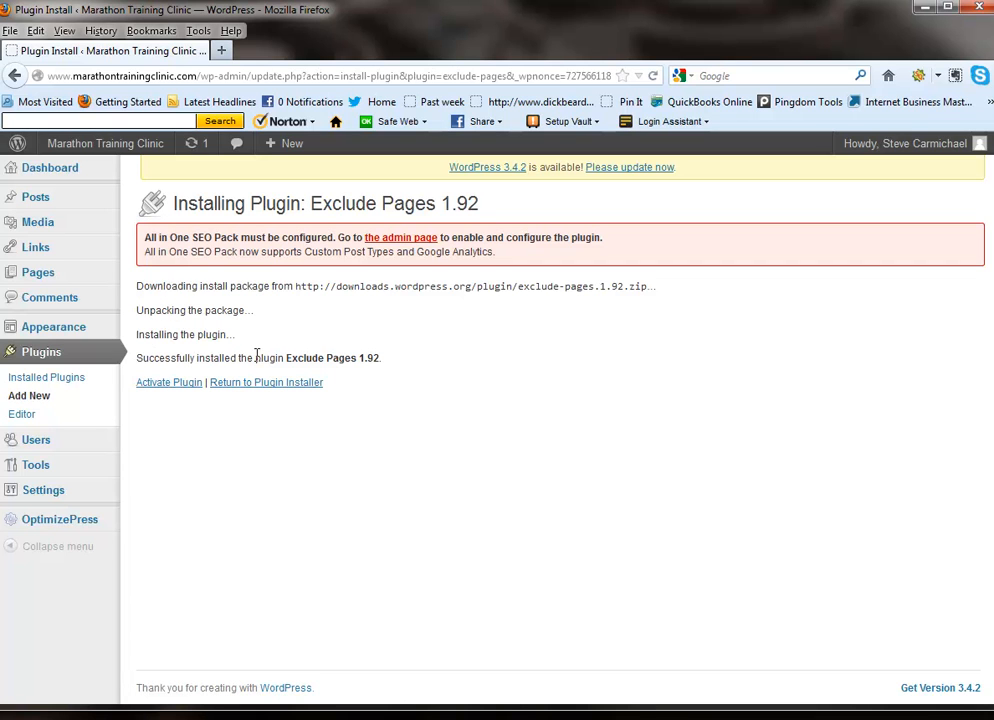
click(158, 384)
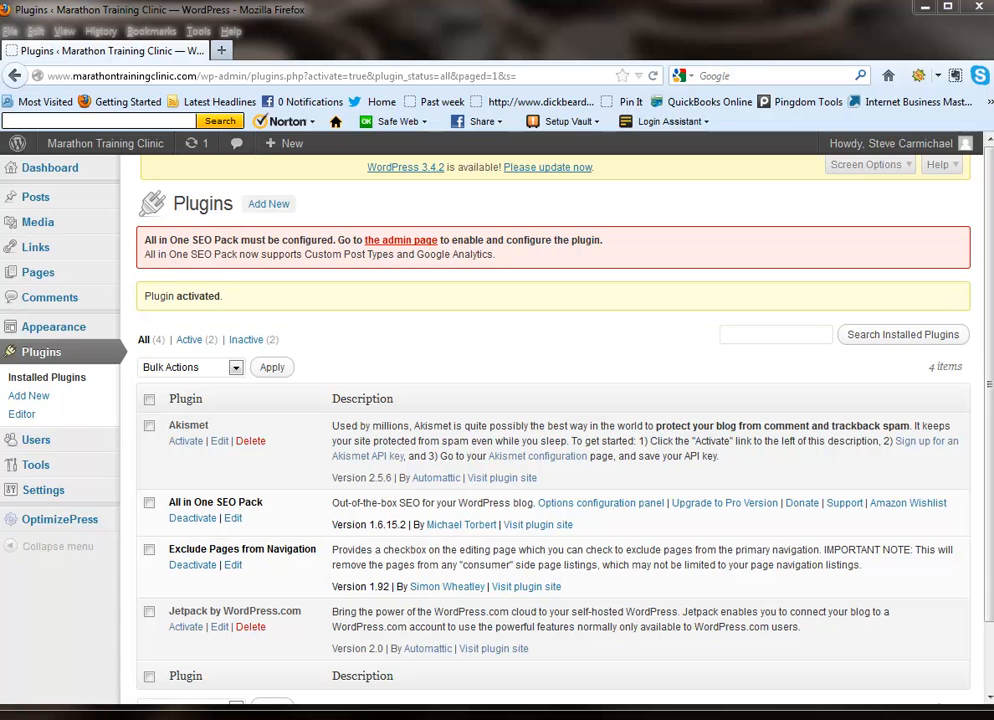
- Search the directory of new plugins for "Google XML Sitemap"
click(265, 206)
click(198, 394)
text(Google XML Sitemap)
click(295, 393)
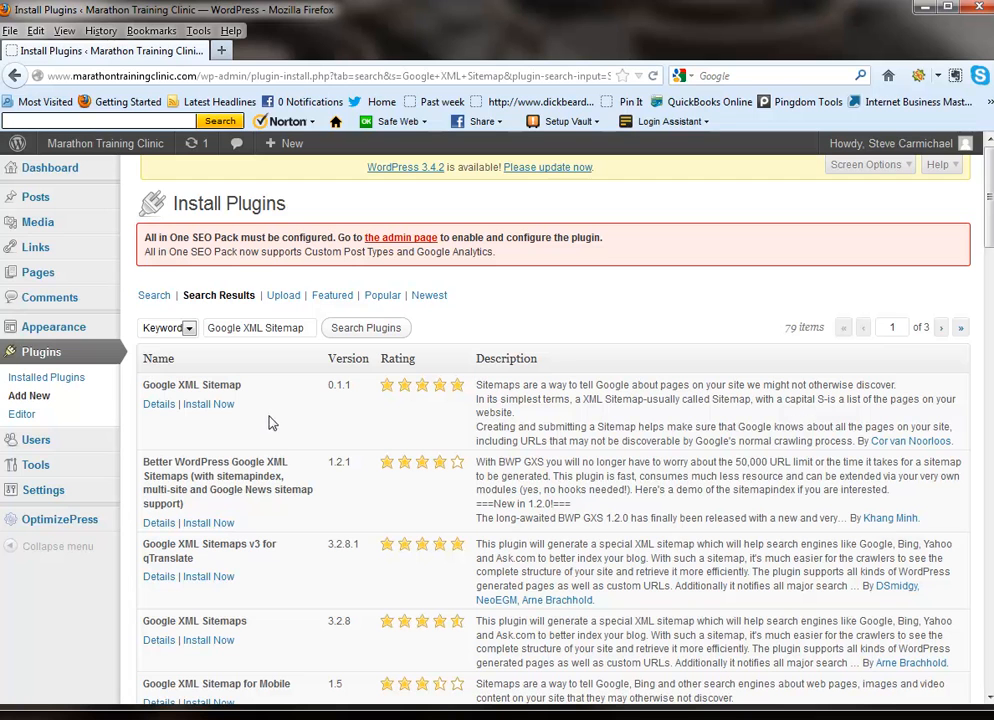
- Install the Google XML Sitemap plugin, version 0.1.1, from the search results and activate it
click(204, 405)
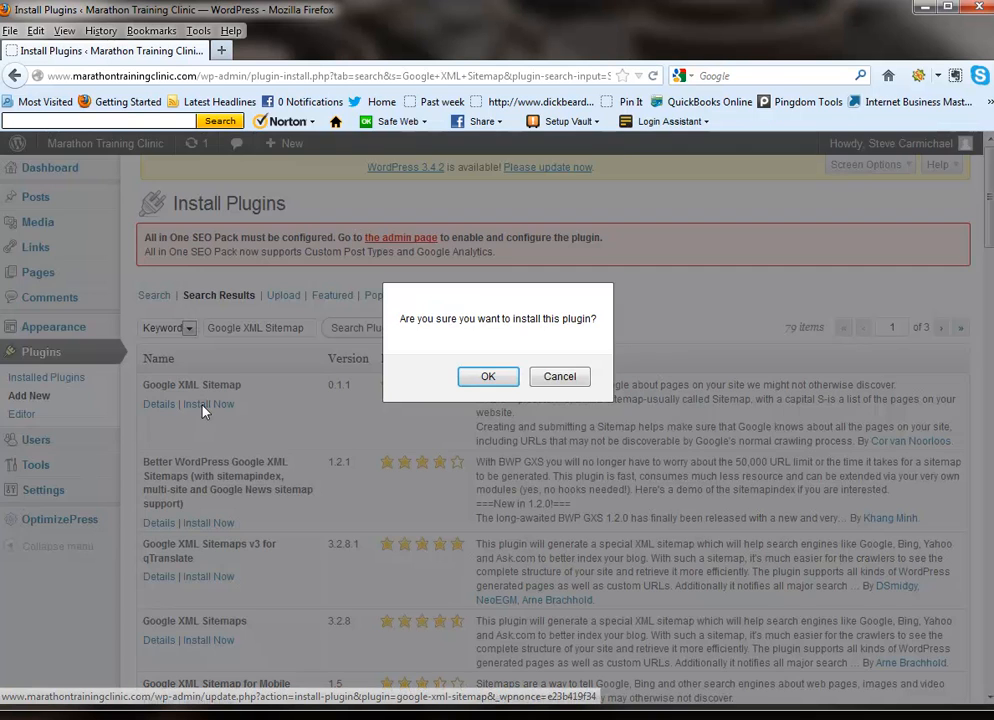
click(480, 380)
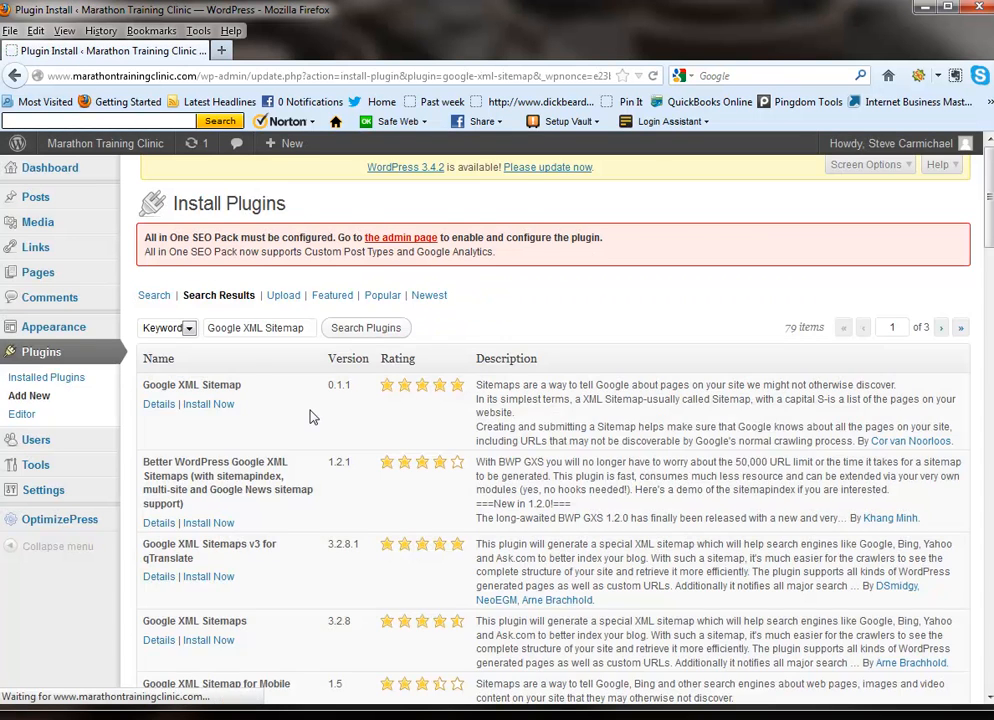
click(178, 386)
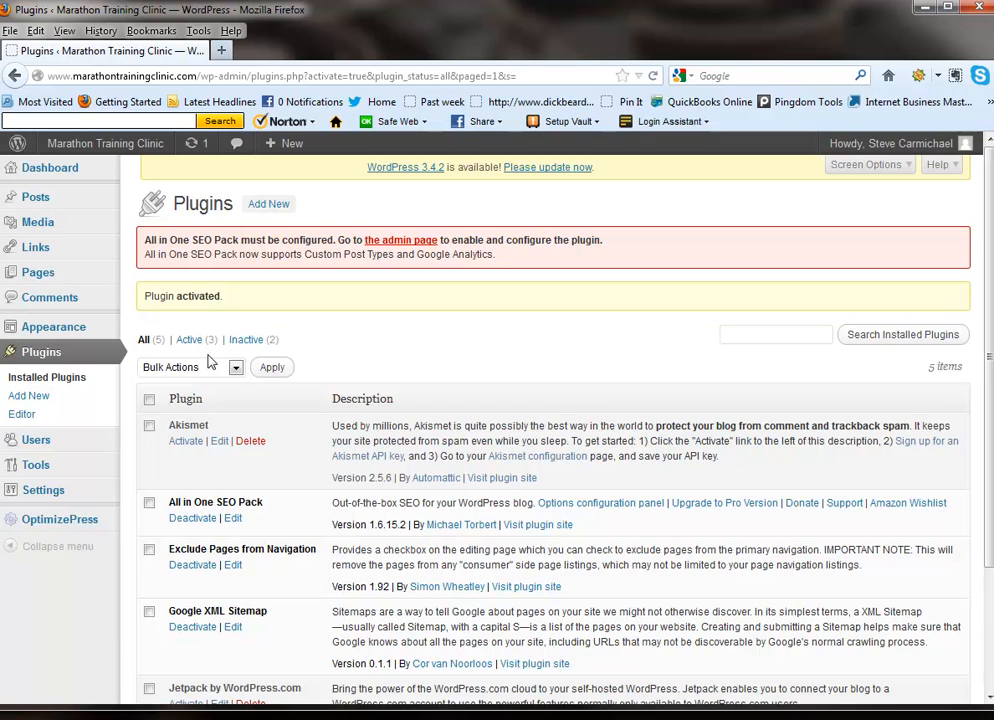
- Open the All in One SEO Pack configuration page and set the plugin status to Enabled
scroll(578, 370, down, 3)
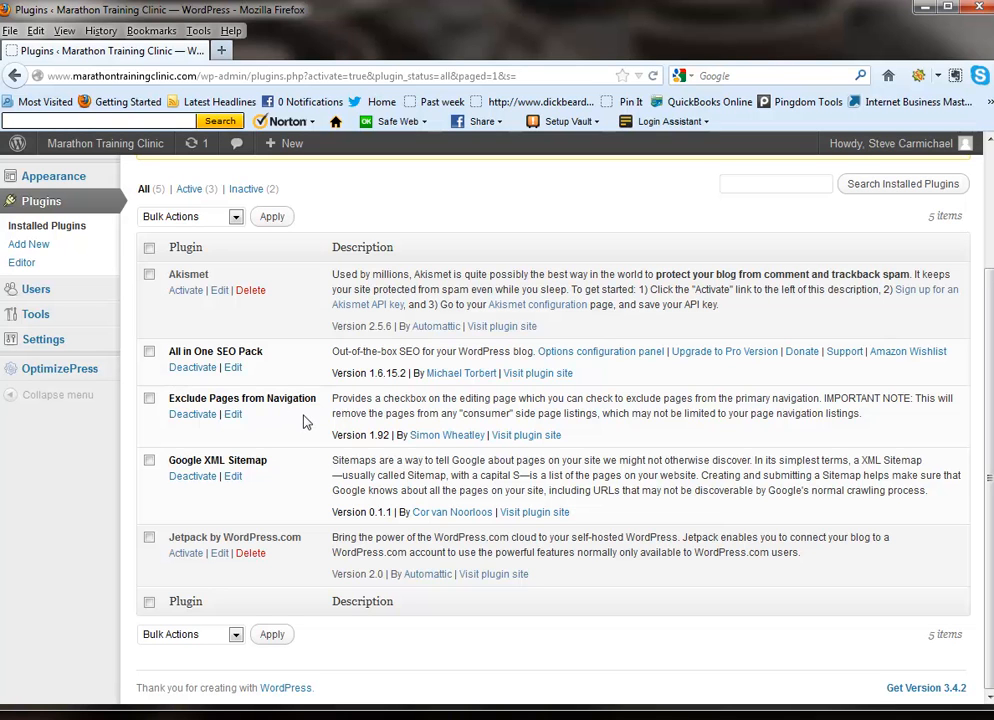
scroll(304, 422, up, 5)
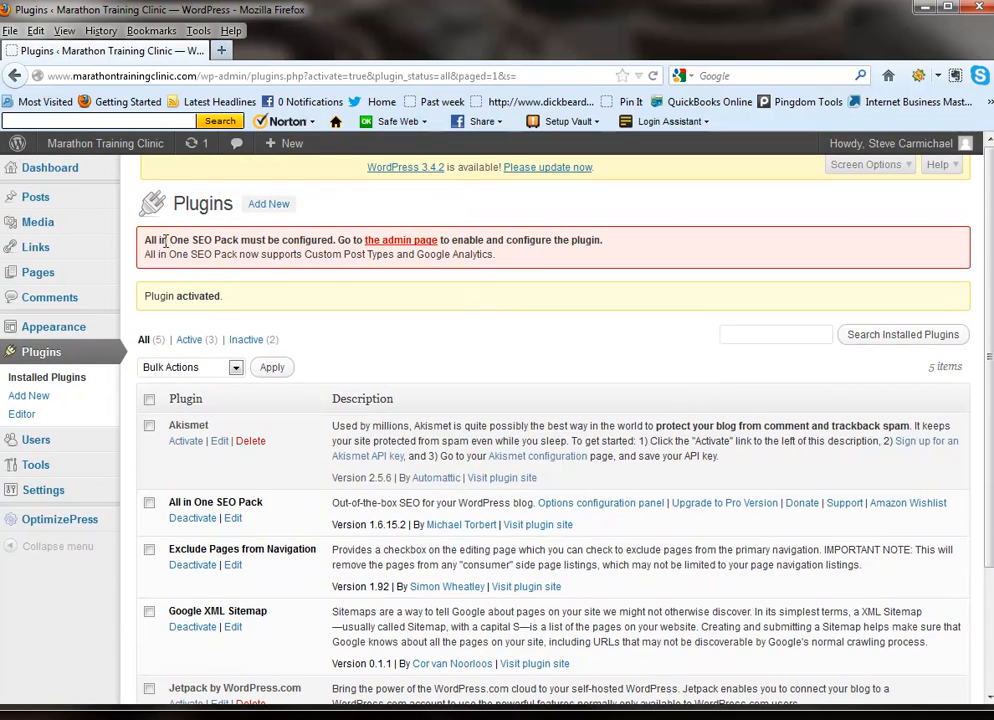
click(404, 242)
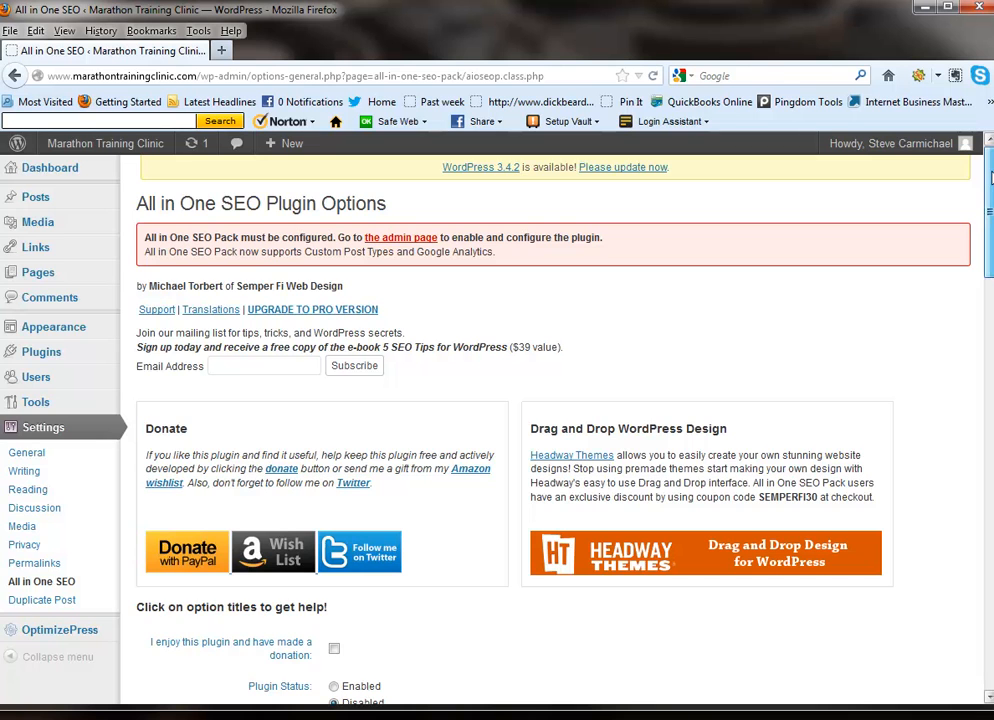
scroll(988, 190, down, 1)
scroll(988, 190, down, 6)
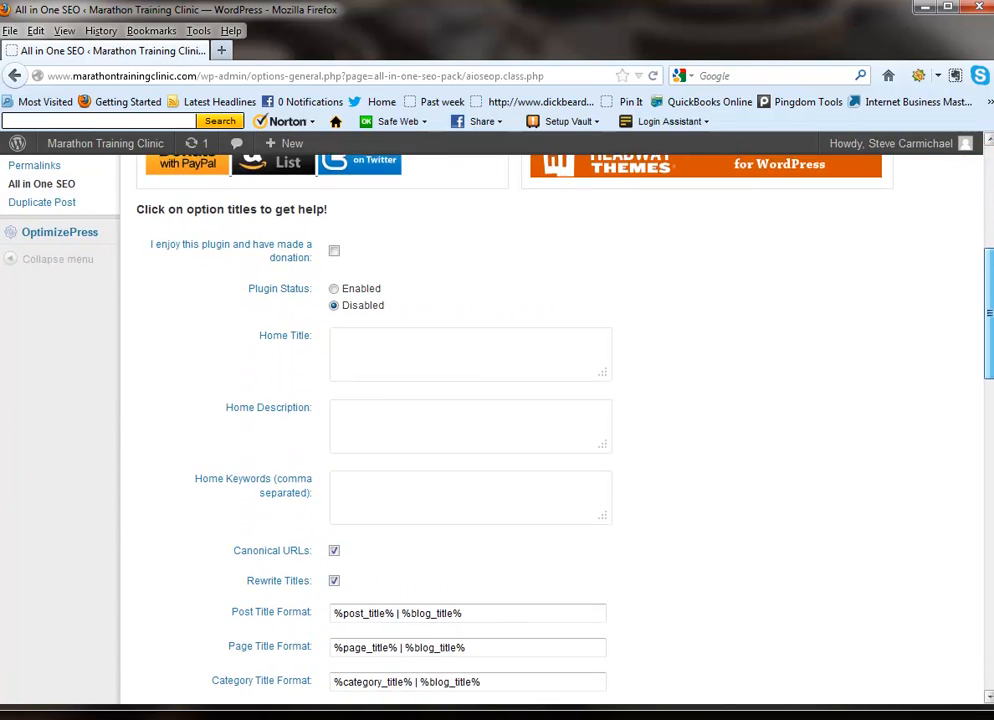
scroll(550, 420, down, 1)
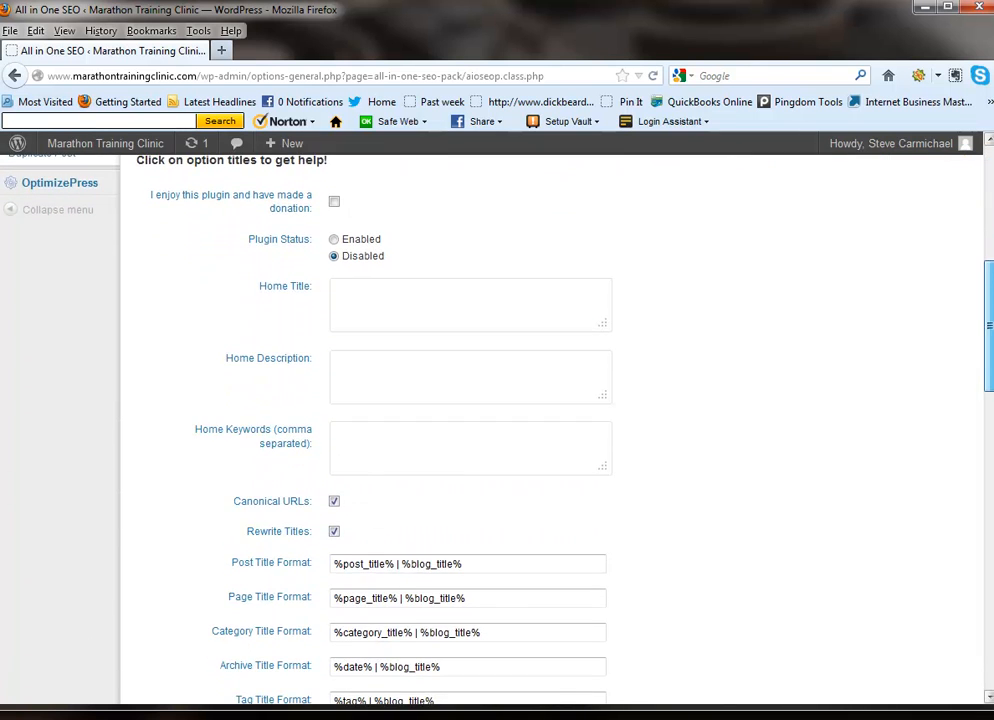
click(341, 240)
- Enter "Marathon Training Clinic" as the home title in the All in One SEO options
click(395, 311)
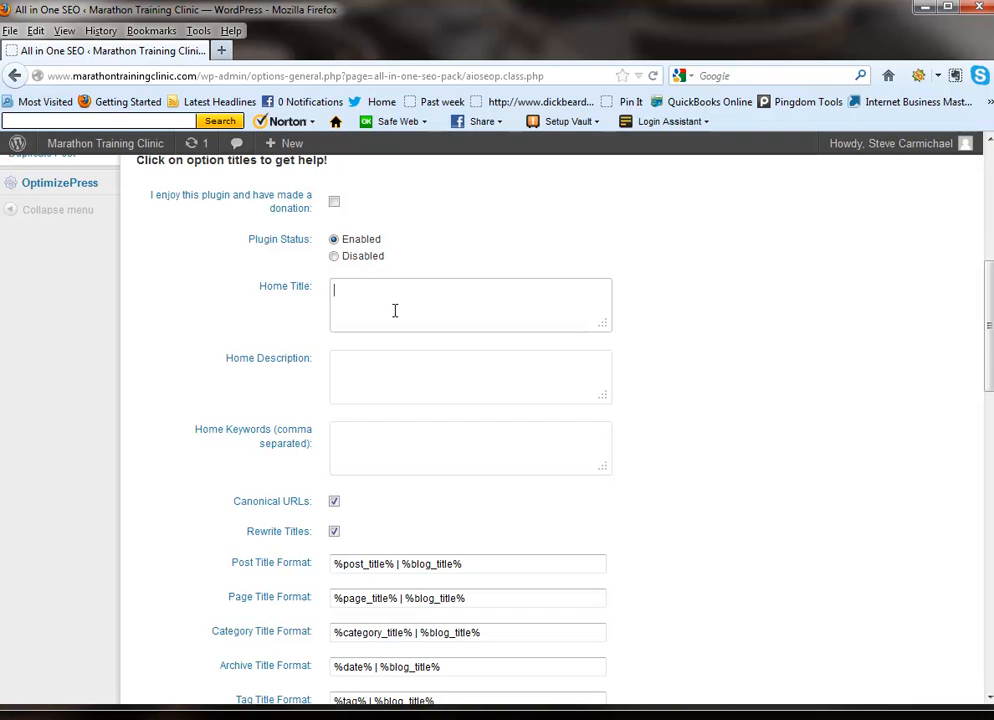
text(Marathon)
key(BackSpace)
key(BackSpace)
key(BackSpace)
key(BackSpace)
text(th)
text(on Training)
- Set the home description to "The marathon training clinic is a premier online marathon and half marathon training system."
click(396, 381)
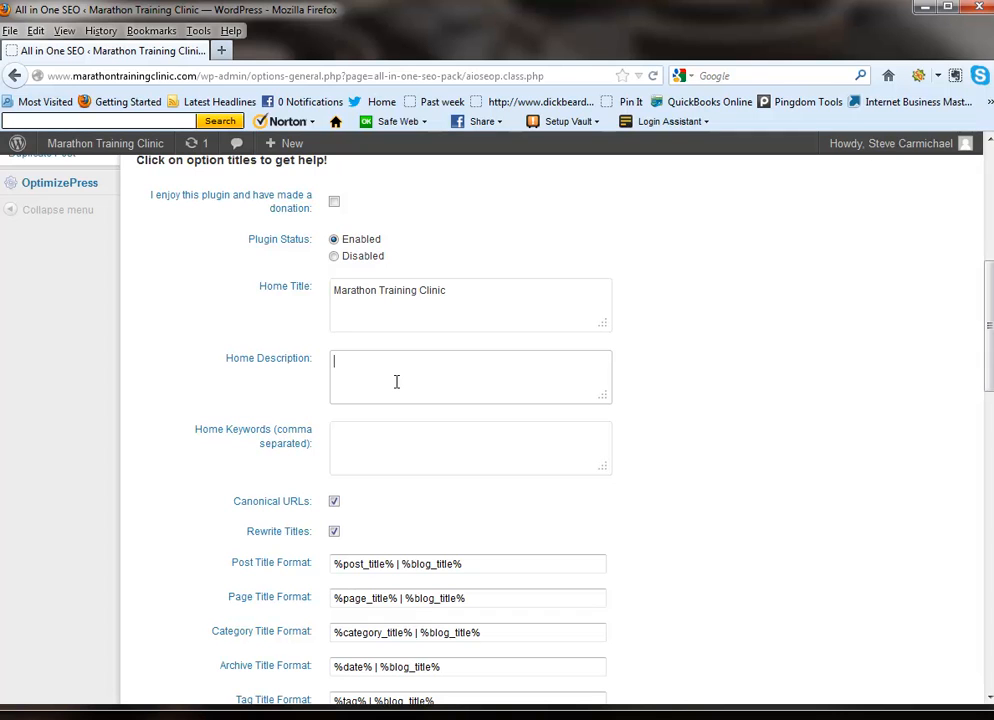
text(The marathon training clinic is a premier)
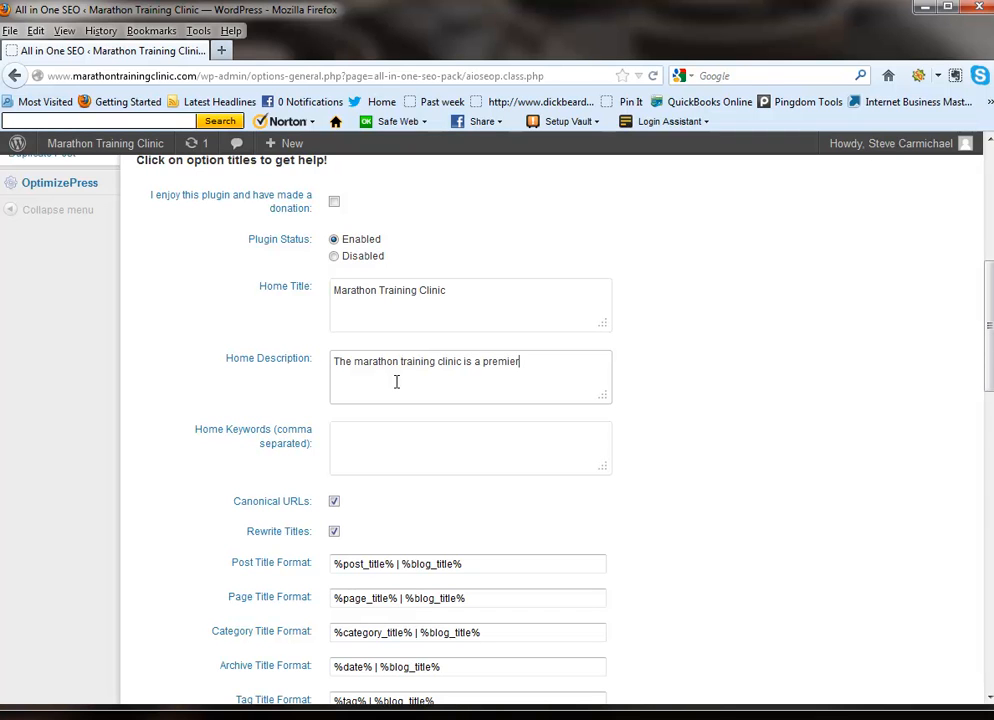
text( online marathon and)
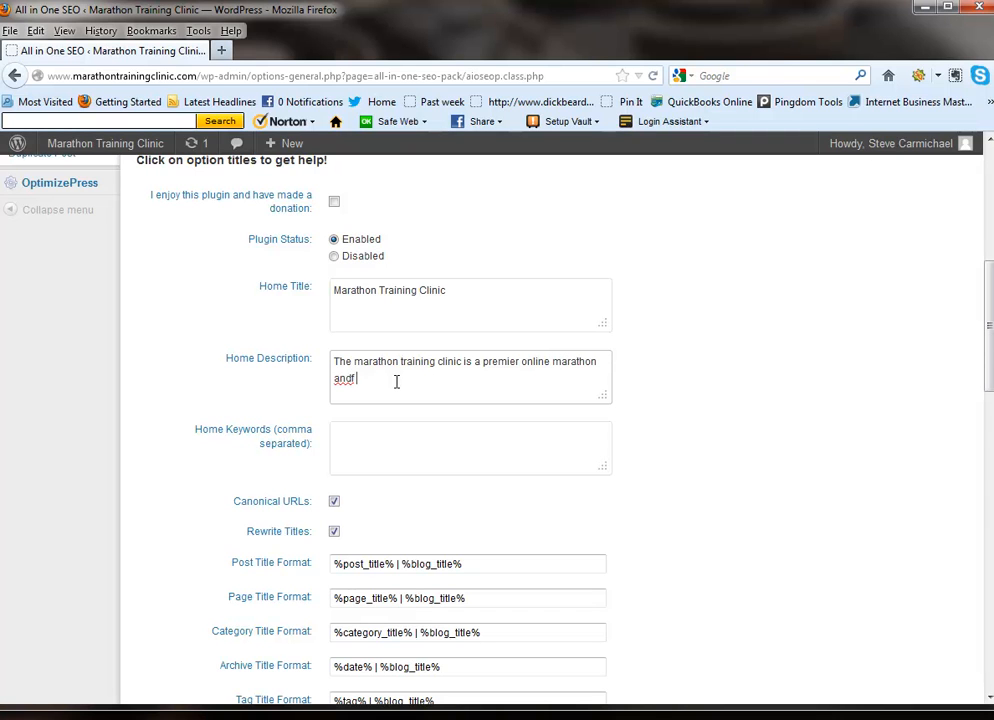
text( half marathon training system)
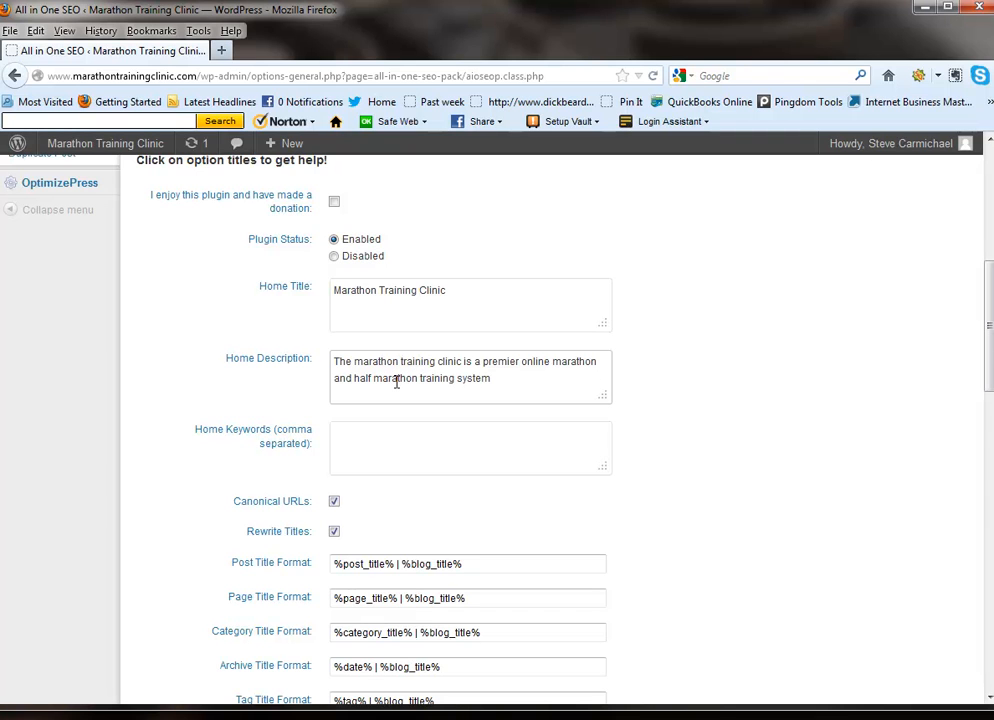
text(.)
- Enter the home keywords "marathon training, half marathon training, running, clinic, training plans, training programs"
click(422, 436)
text(marathin)
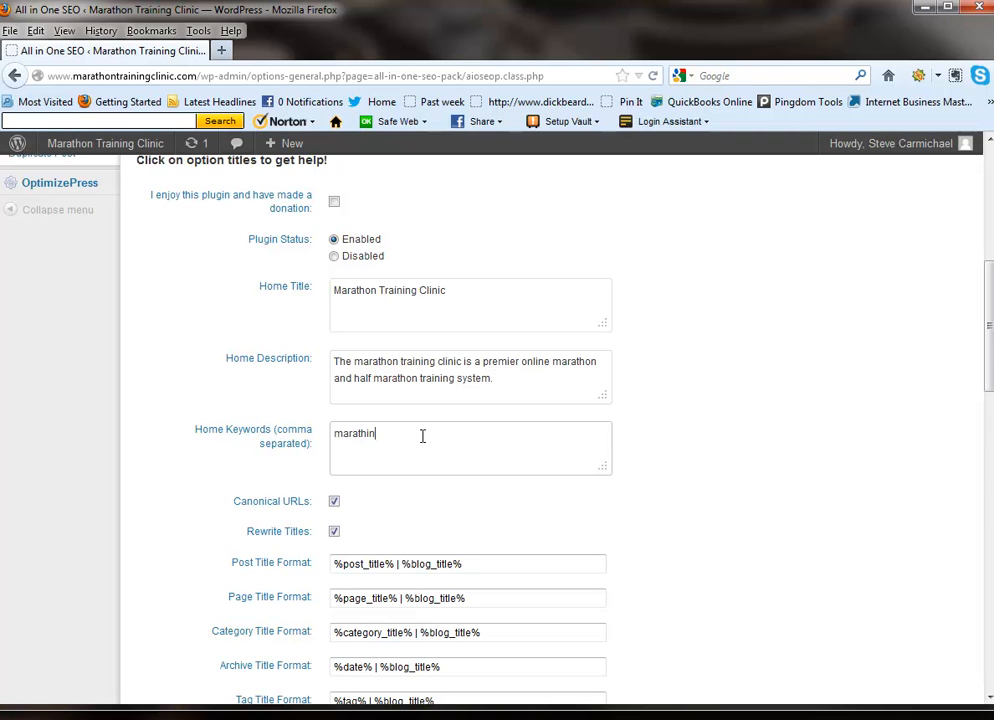
text(n training, half marathon trainin)
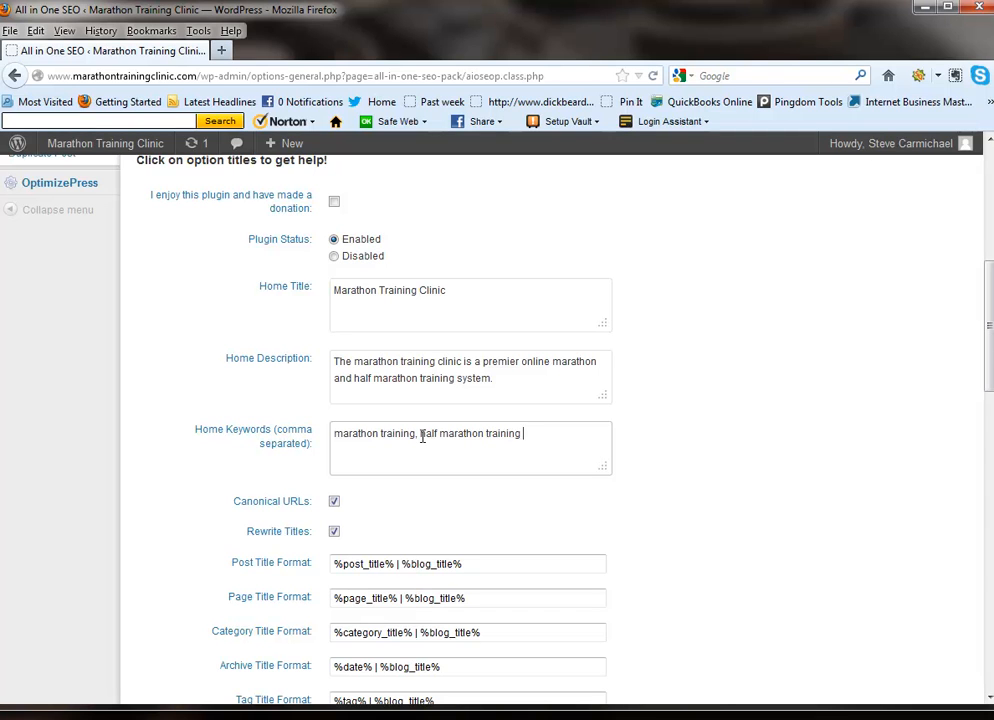
text(g, running, clinic, training plans, training )
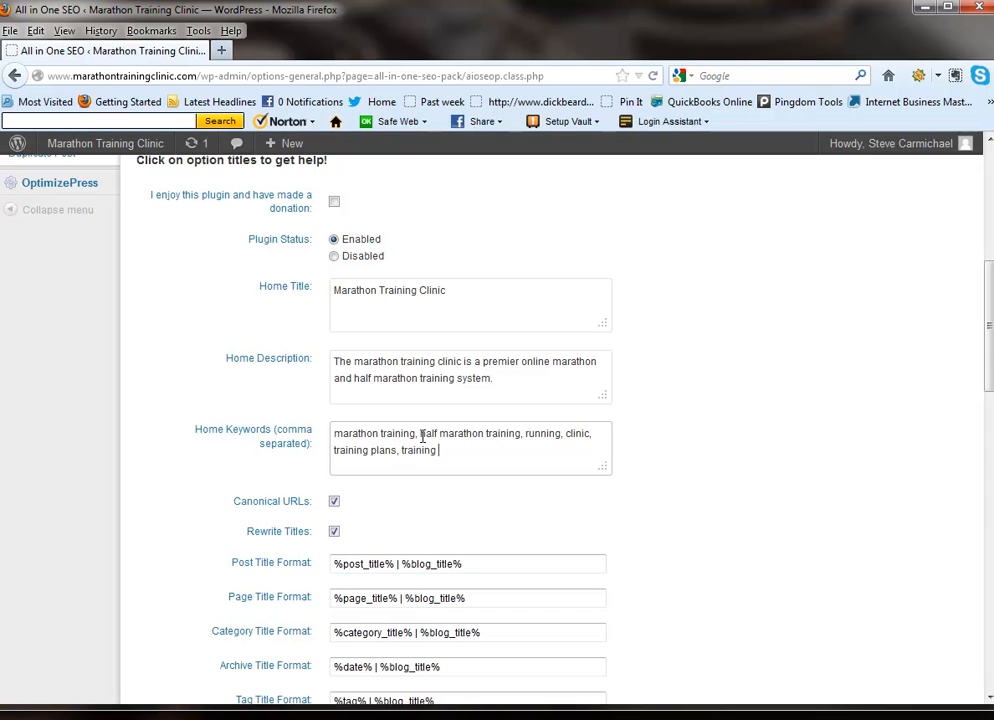
text(programs)
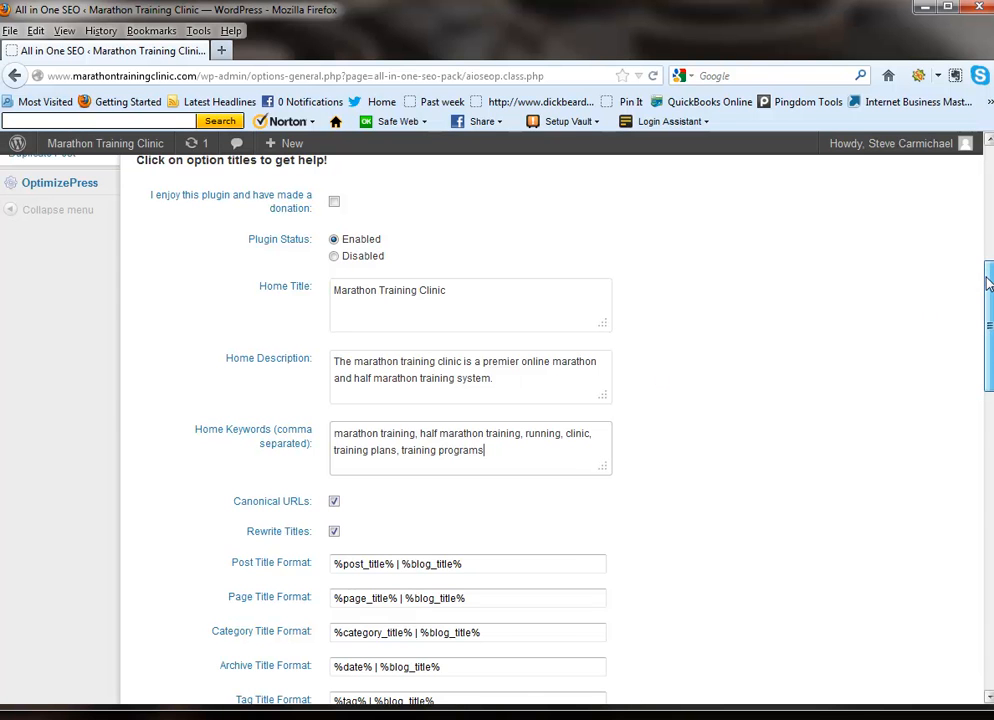
- Review the title formats and remaining All in One SEO options, and save the updated plugin options
drag(987, 283, 987, 366)
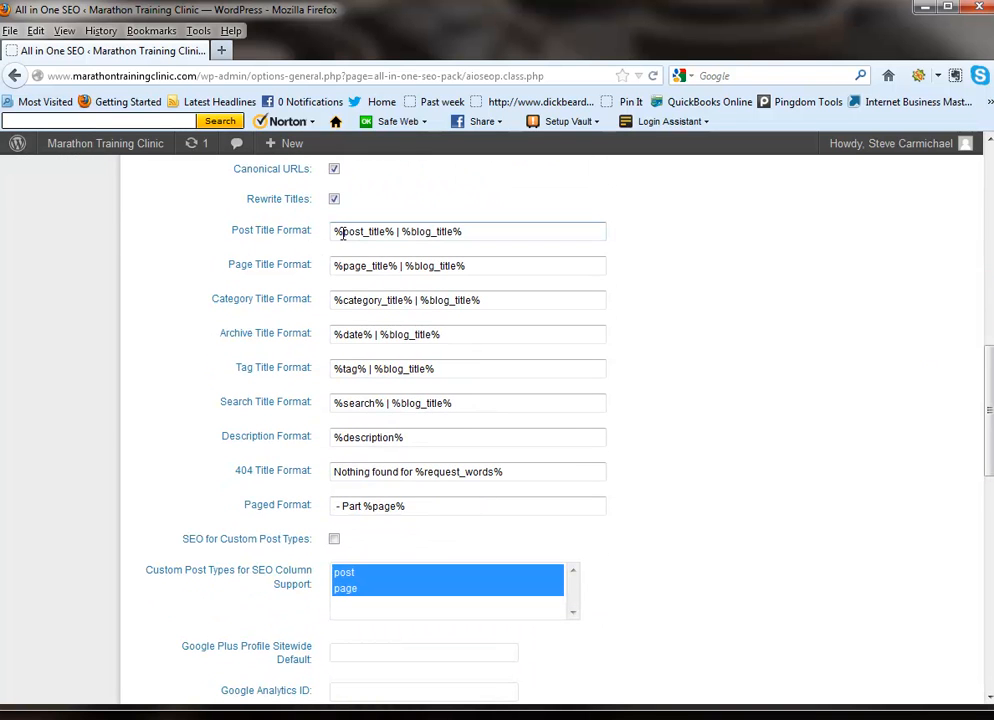
click(377, 232)
scroll(980, 392, down, 3)
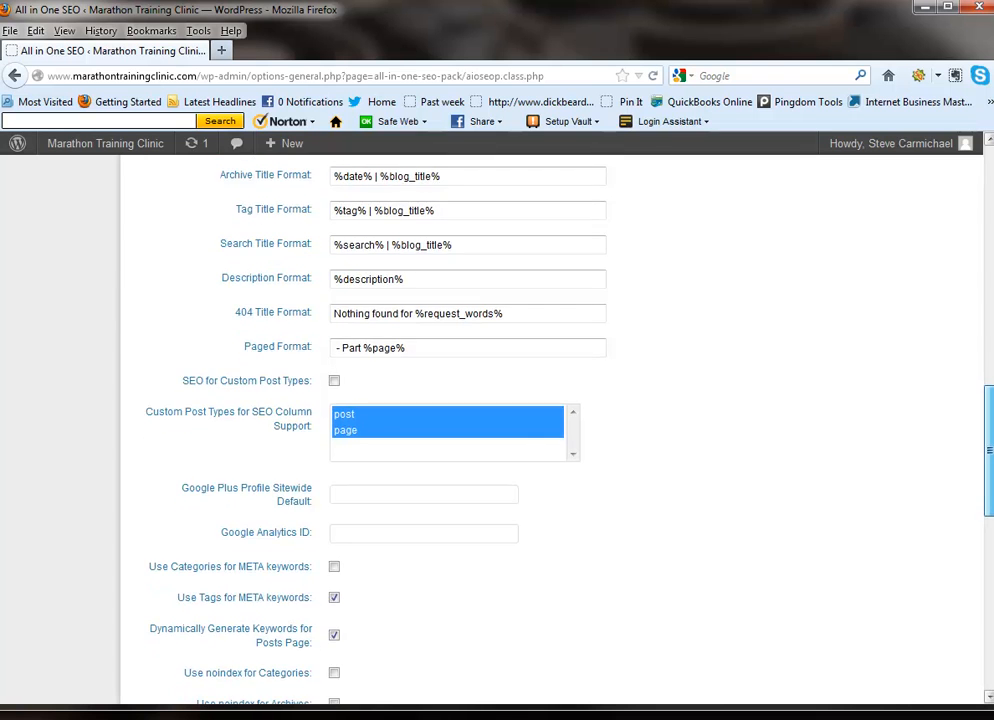
scroll(550, 420, down, 8)
scroll(550, 420, down, 5)
scroll(550, 420, up, 20)
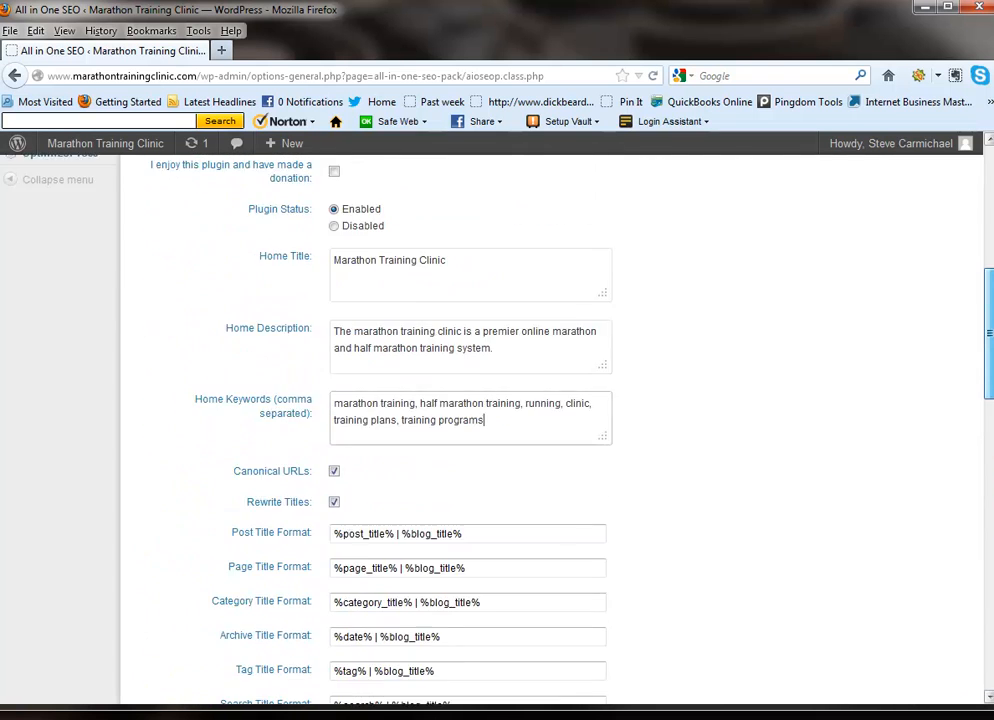
scroll(550, 420, down, 12)
scroll(550, 420, down, 12)
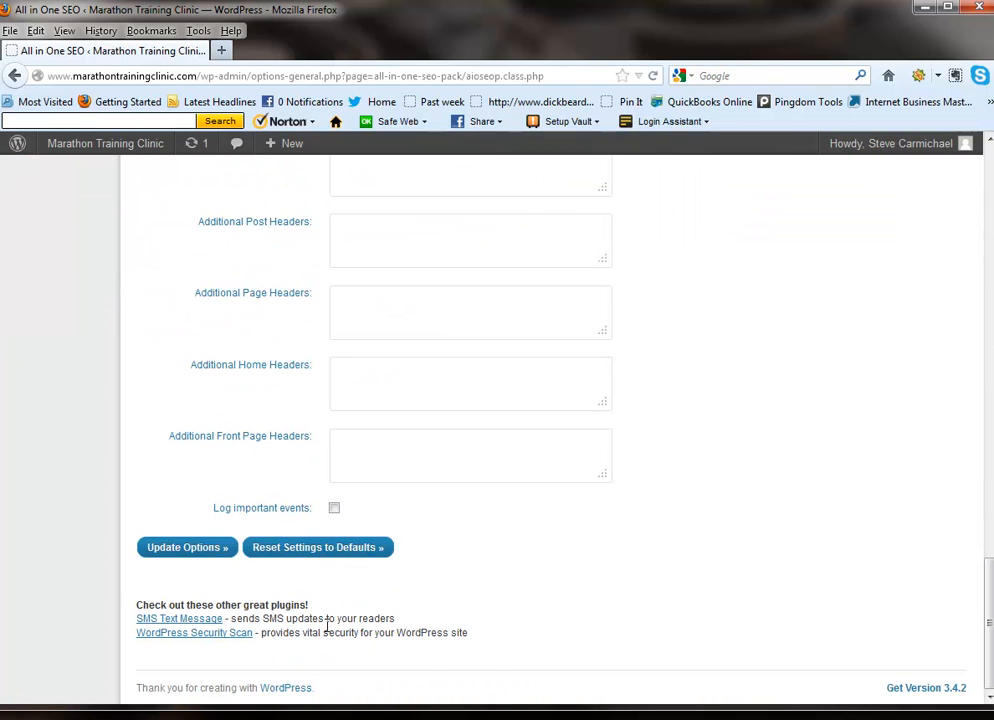
click(189, 552)
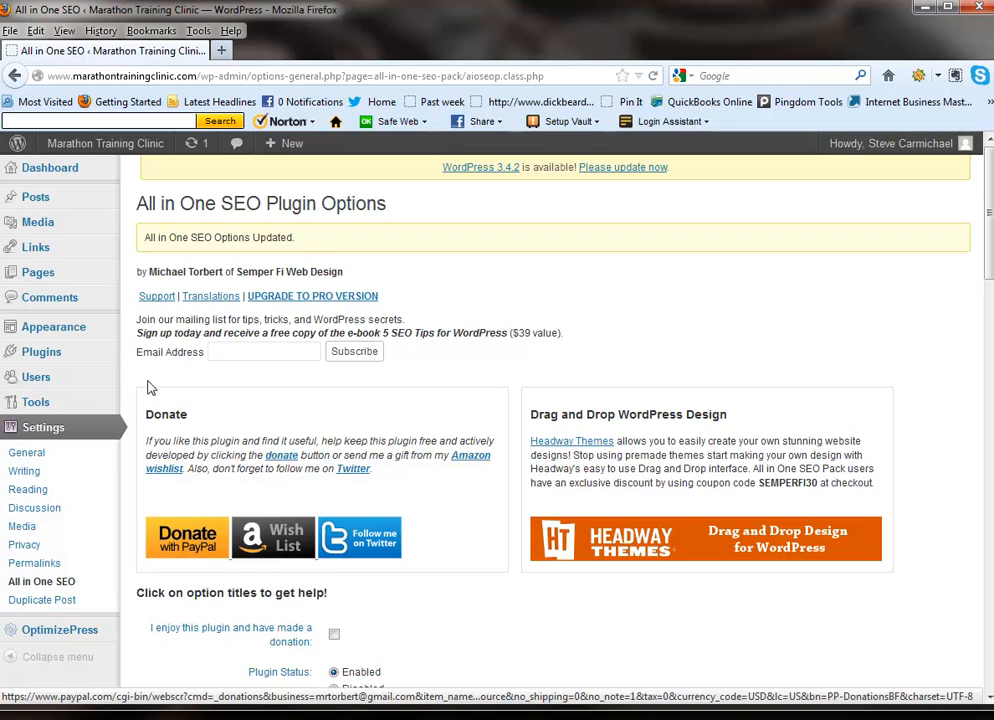
- Check the list of installed plugins and view the Marathon Training Clinic site's public front page
mouse_move(53, 360)
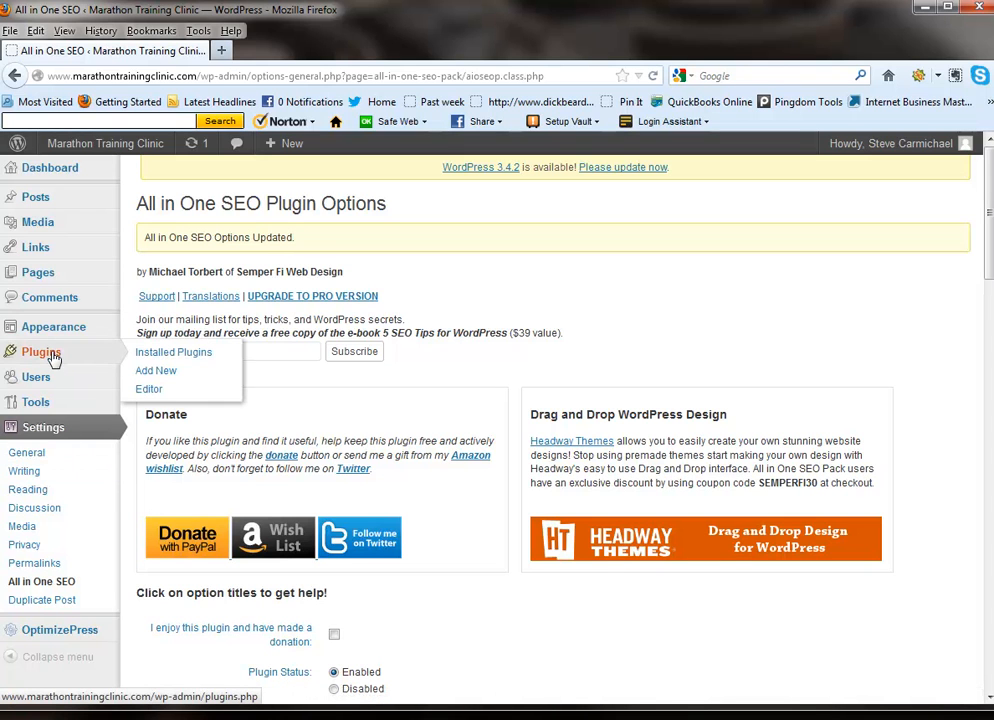
click(175, 354)
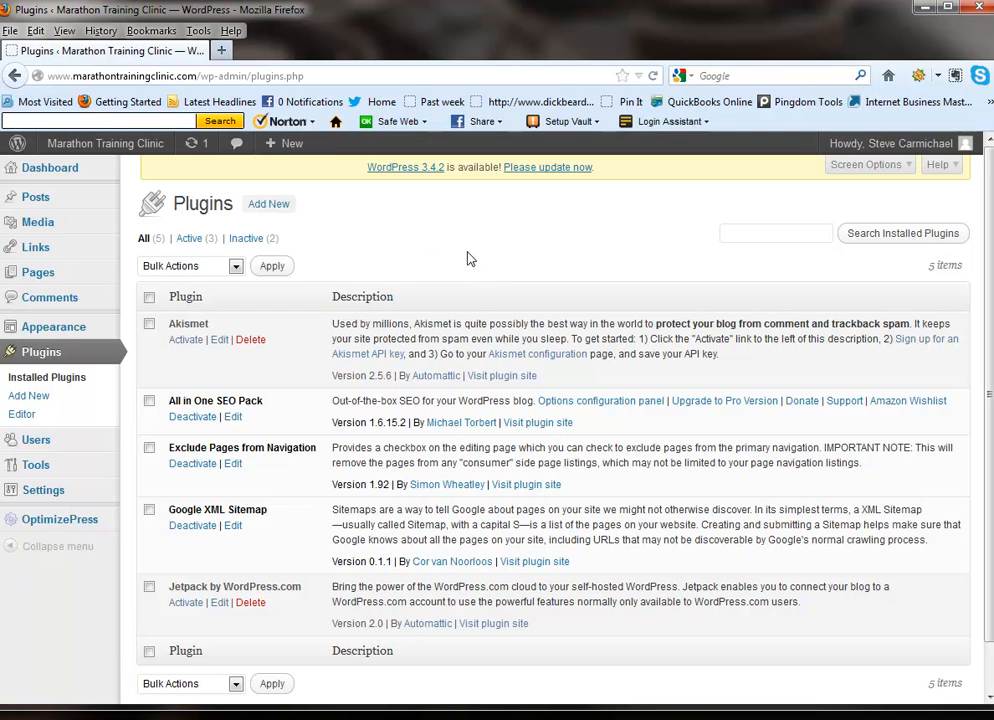
click(86, 149)
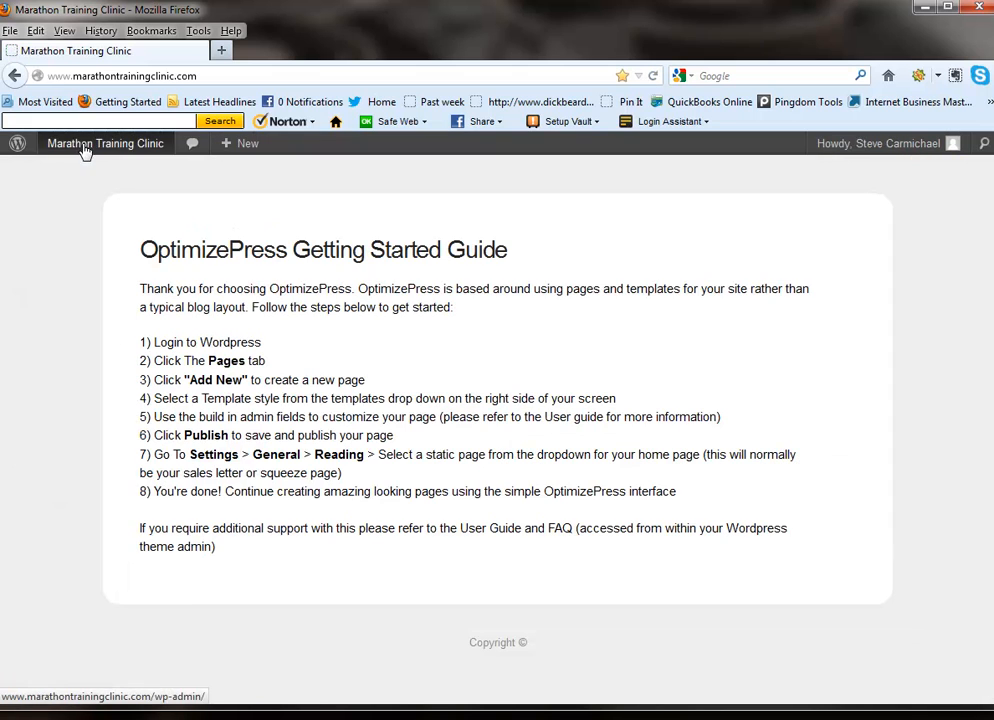